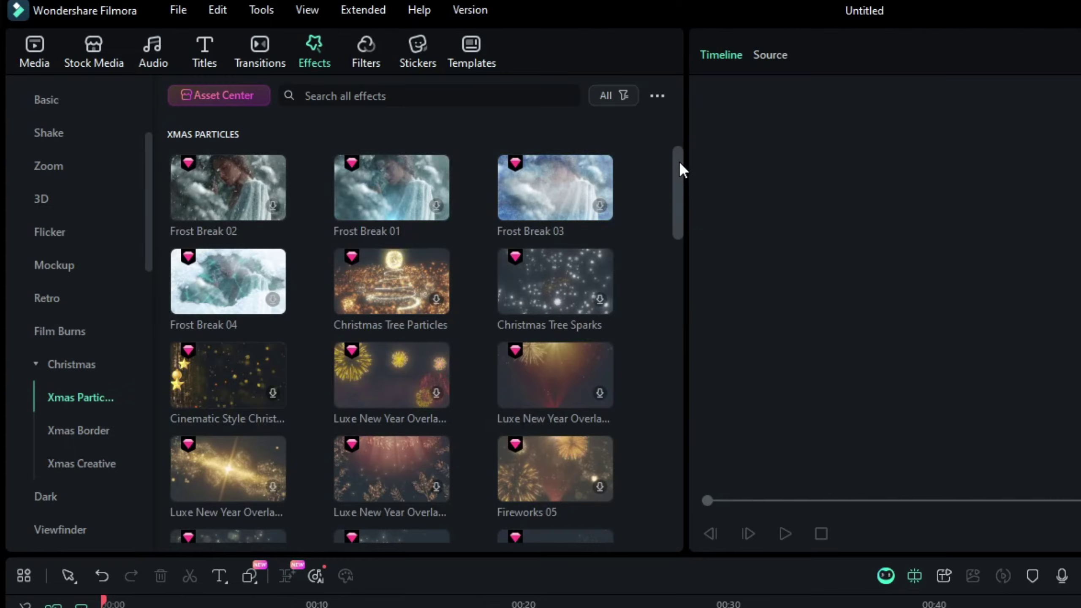
Preview the Xmas Particles effects, Christmas transitions and Christmas stickers
left_click_drag(681, 167, 680, 225)
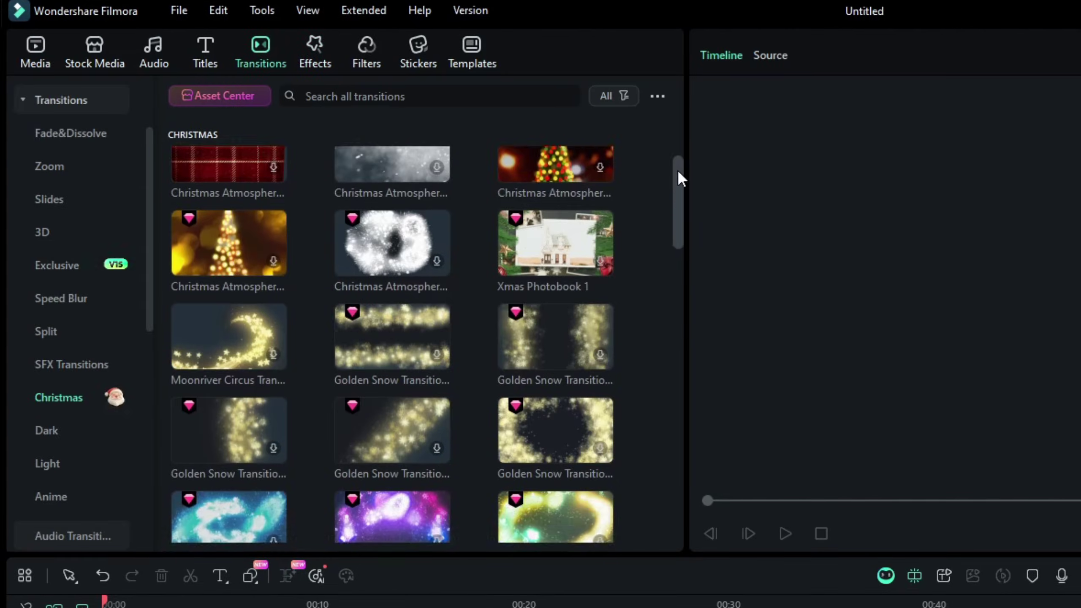
left_click_drag(678, 171, 677, 179)
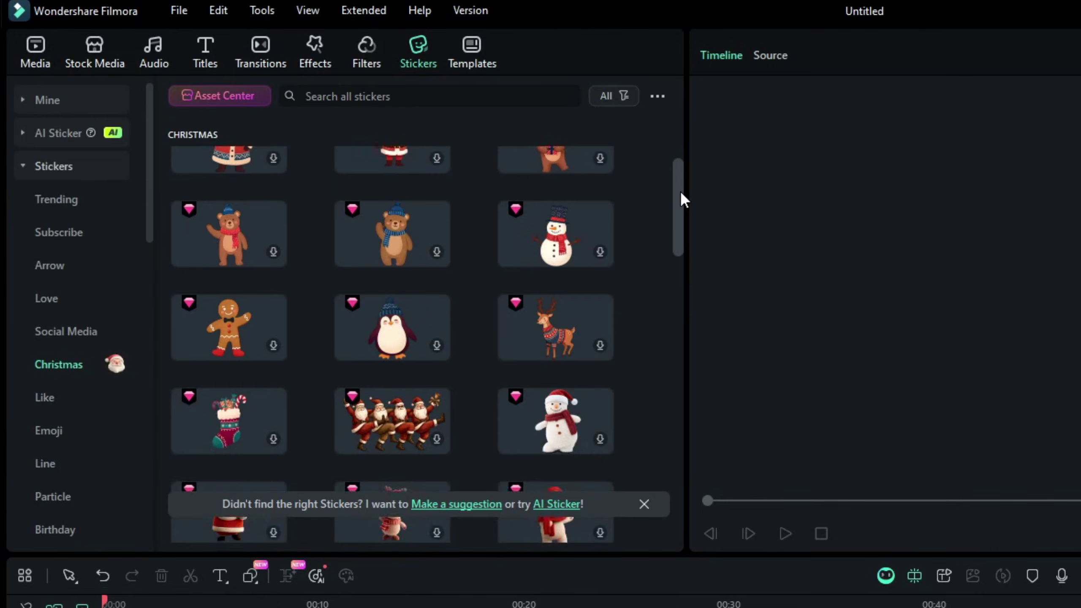
left_click_drag(680, 190, 690, 297)
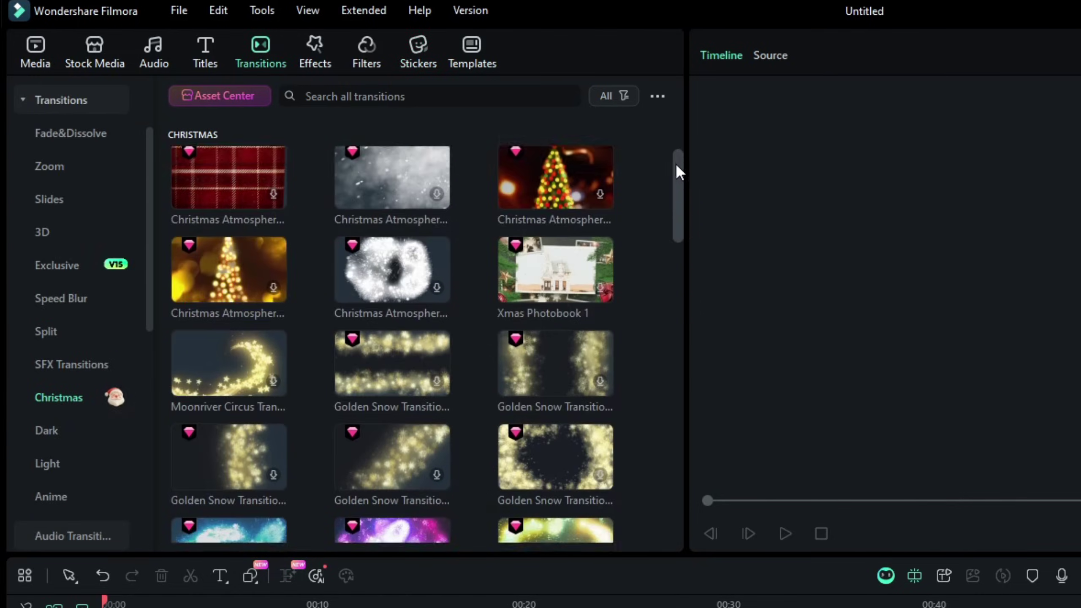
left_click_drag(676, 162, 690, 302)
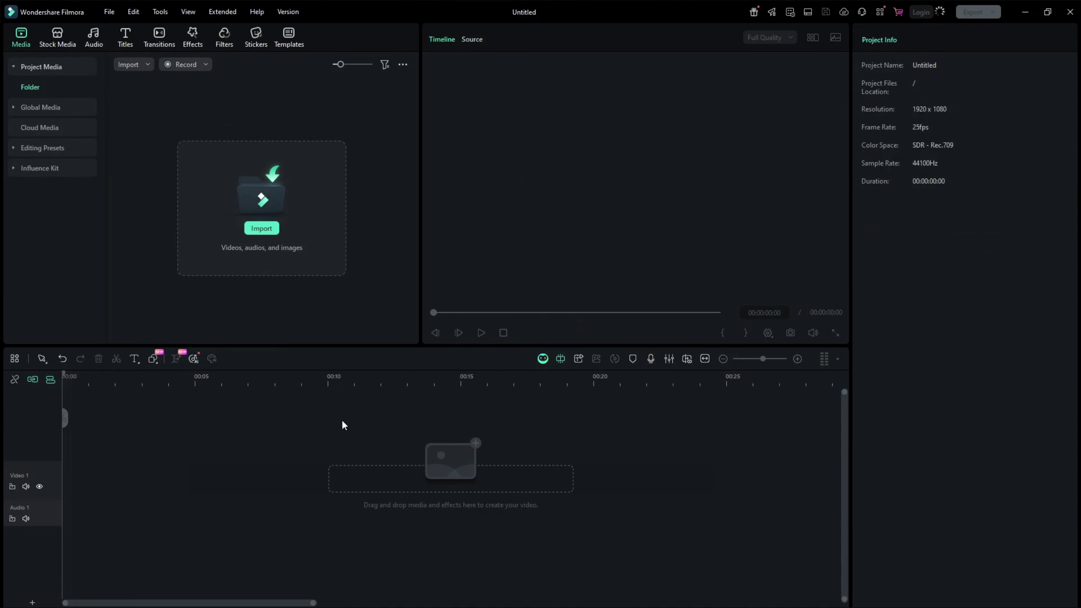
Import the 3198216-hd_1920_1080_25fps video and place it at the start of Video 1
left_click(265, 230)
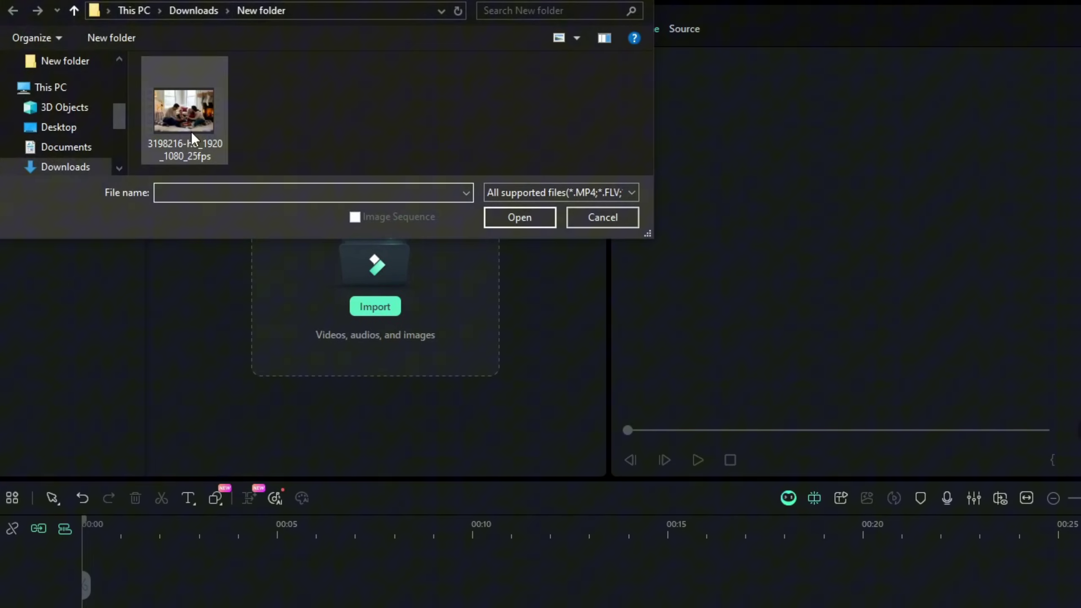
left_click(184, 119)
left_click(512, 221)
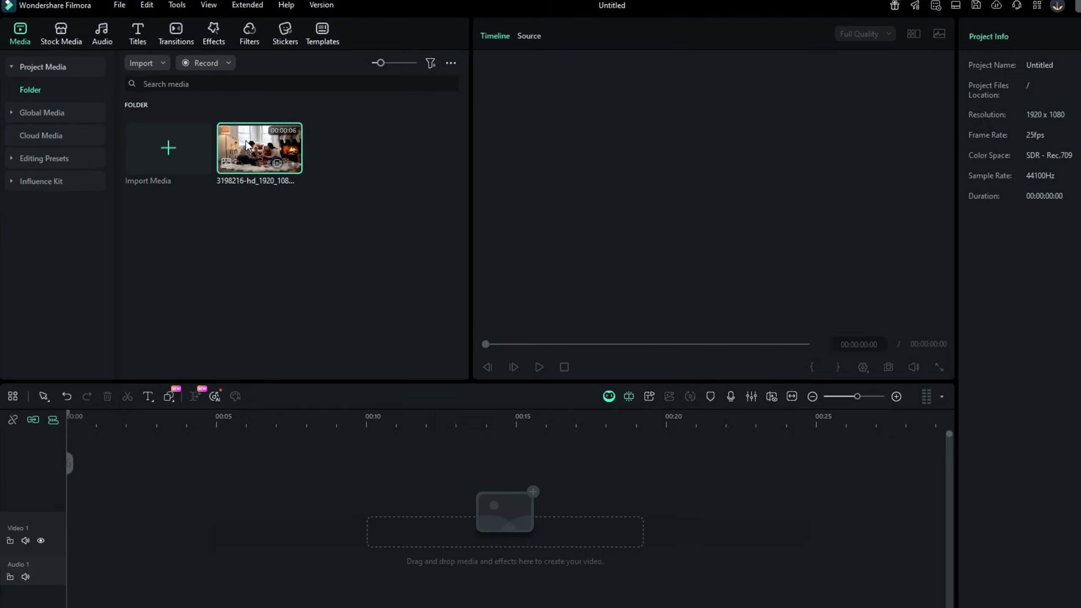
left_click_drag(293, 179, 145, 607)
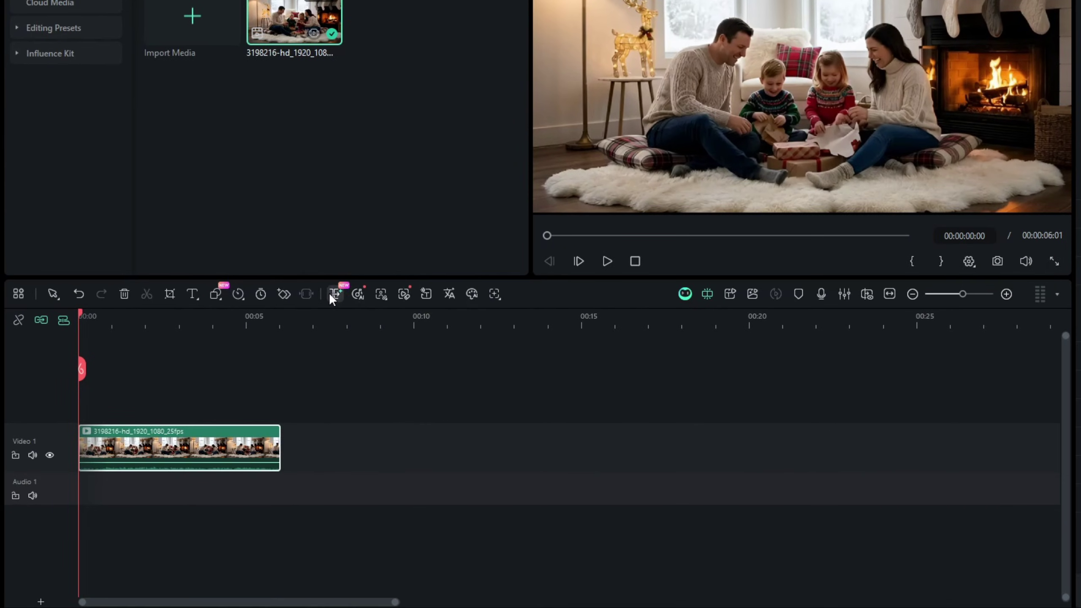
Enable AI Extend, add an 8-second slot and prompt a Christmas tree with Santa giving gifts
left_click(335, 294)
left_click_drag(280, 447, 612, 454)
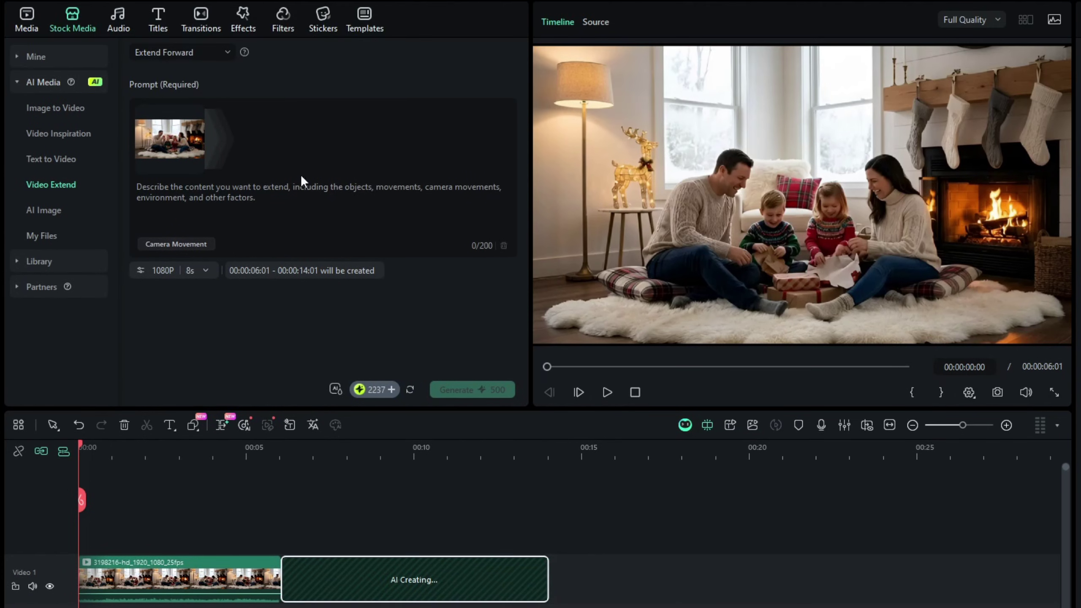
left_click(301, 156)
type("Place th")
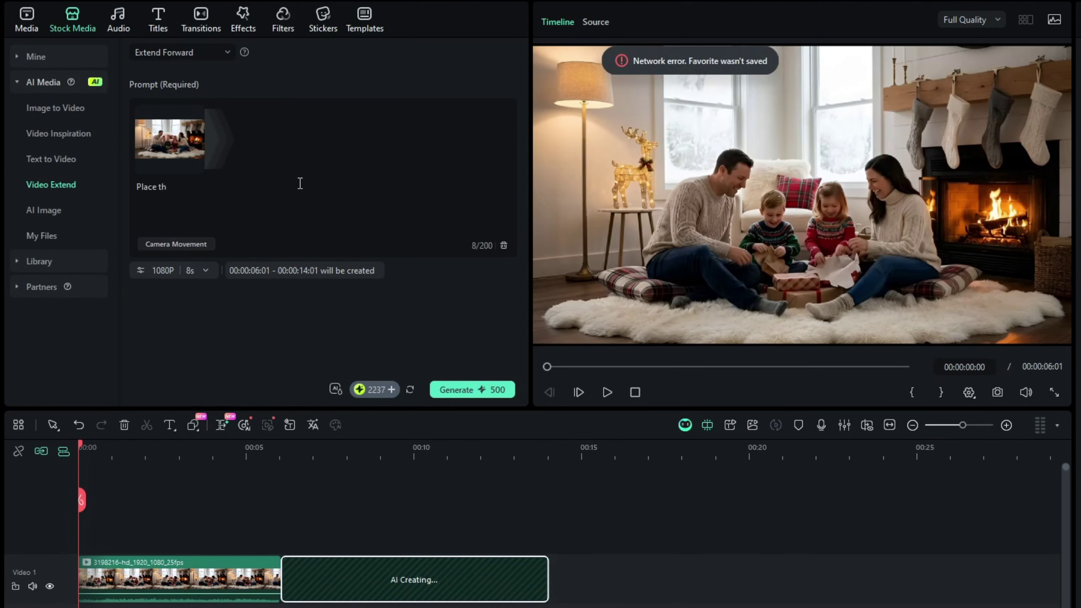
type("e christmas tree and make santa claus appear a")
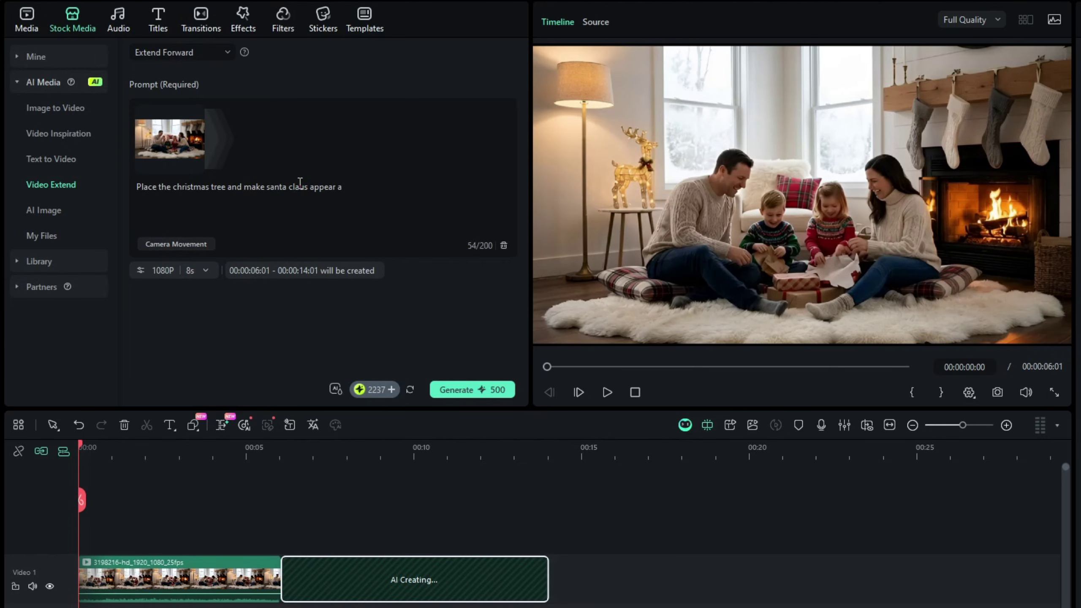
type("nd give gifts to the kids. Create a snowfall when santa c")
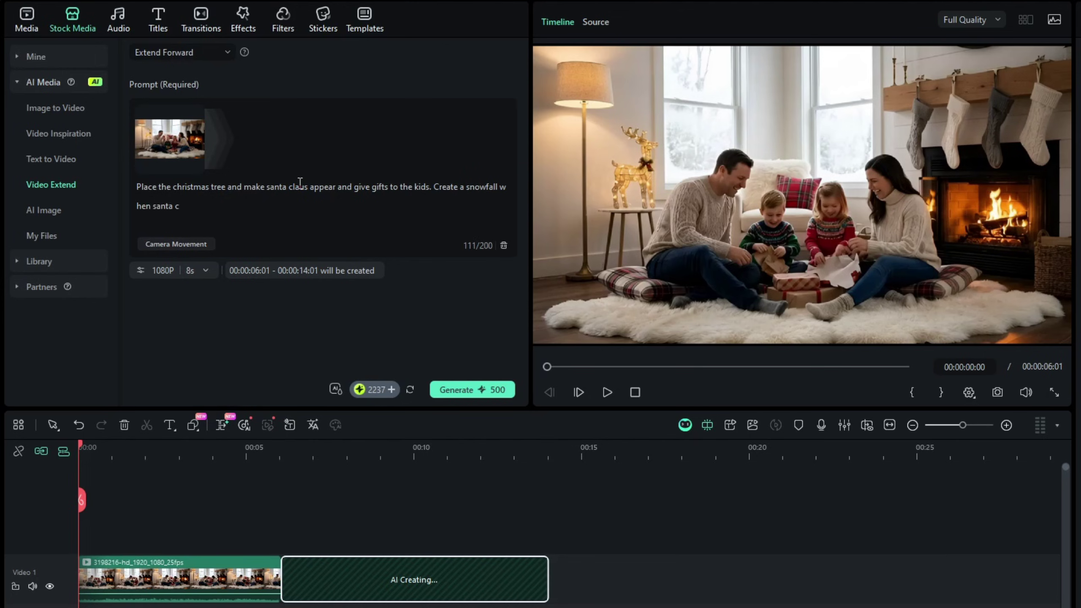
type("laus appears.")
Add Pan right and Truck left camera movements and set output to 1080P, 8s
left_click(179, 242)
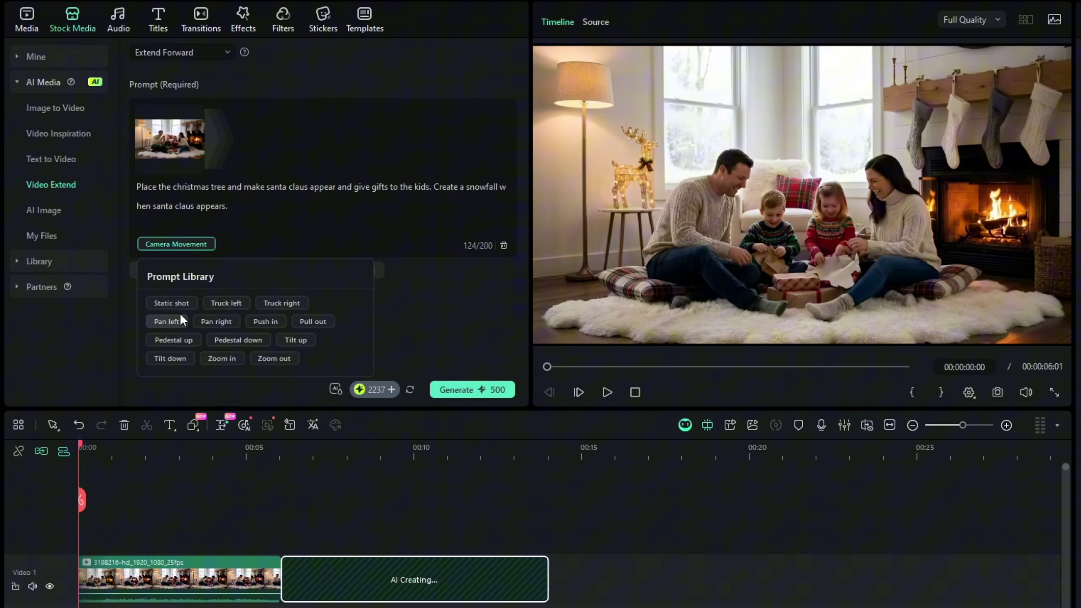
left_click(213, 321)
left_click(235, 300)
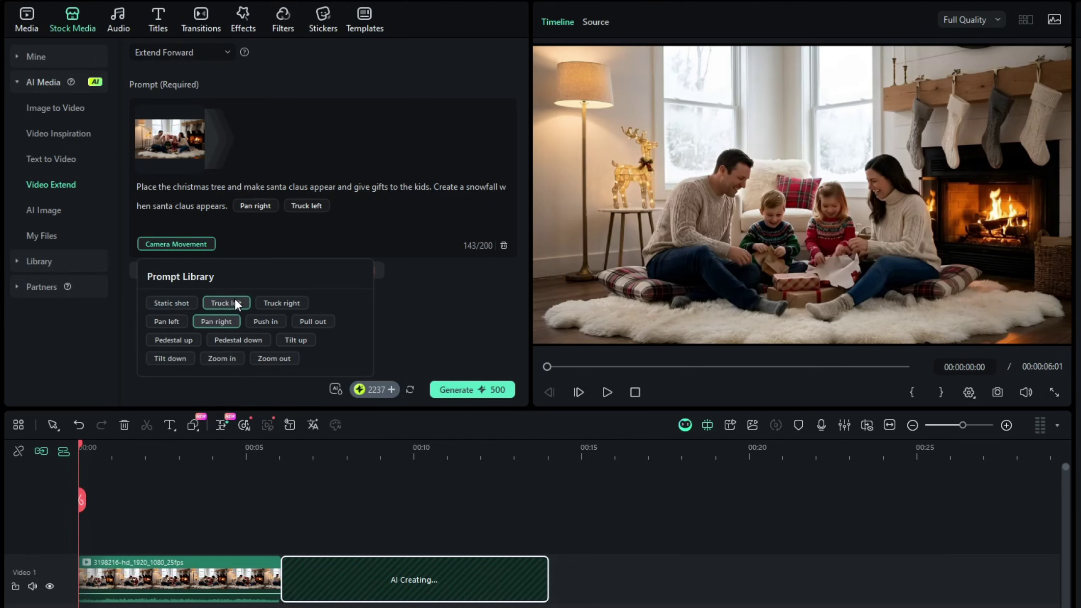
left_click(416, 342)
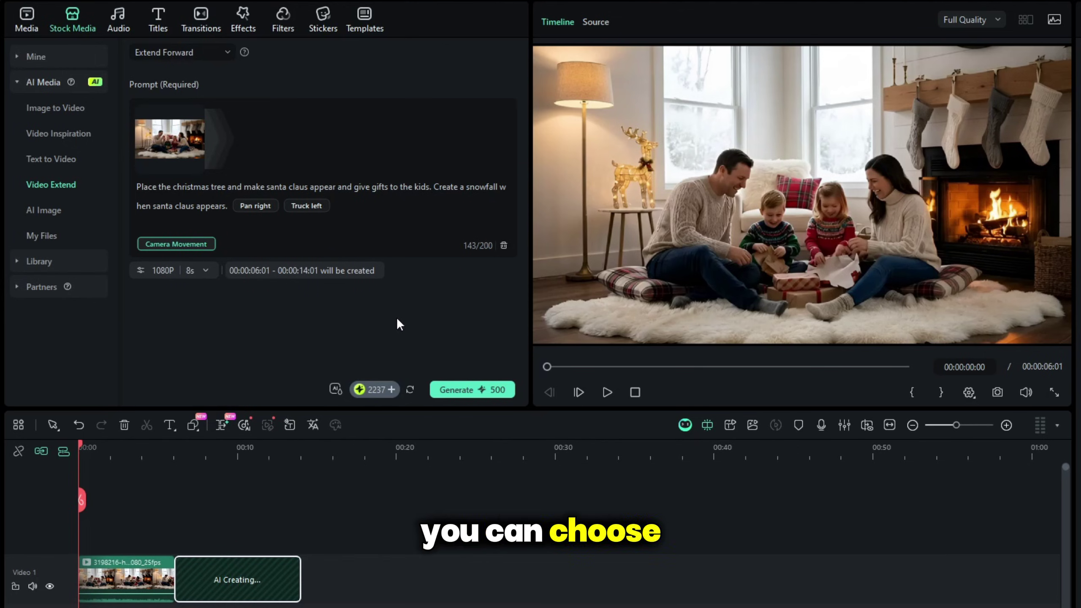
left_click(199, 271)
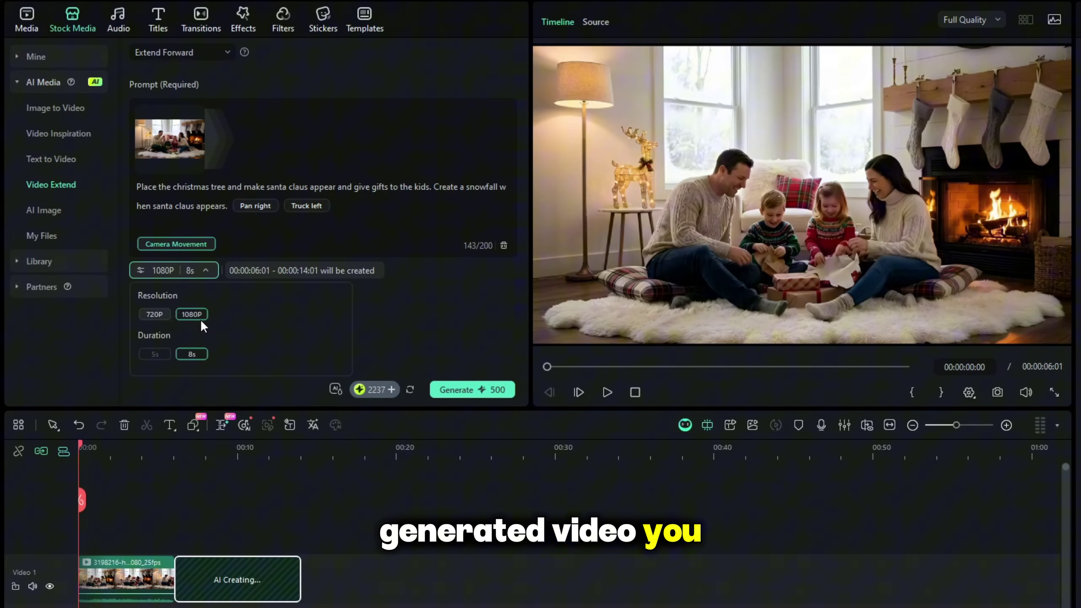
left_click(161, 314)
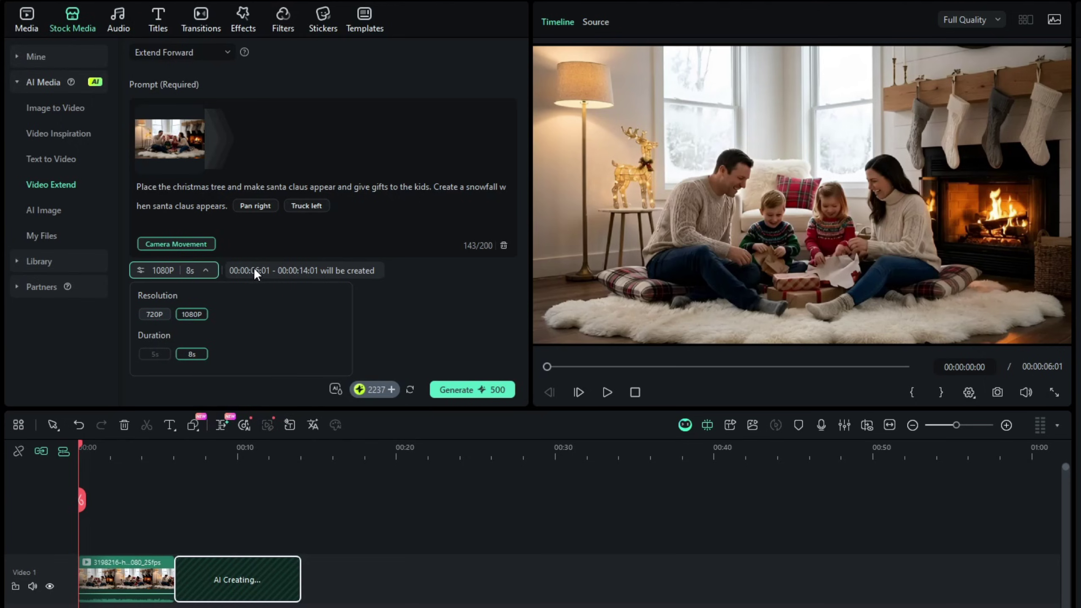
Close the resolution and duration popup to generate the Christmas tree and Santa extension
left_click(394, 314)
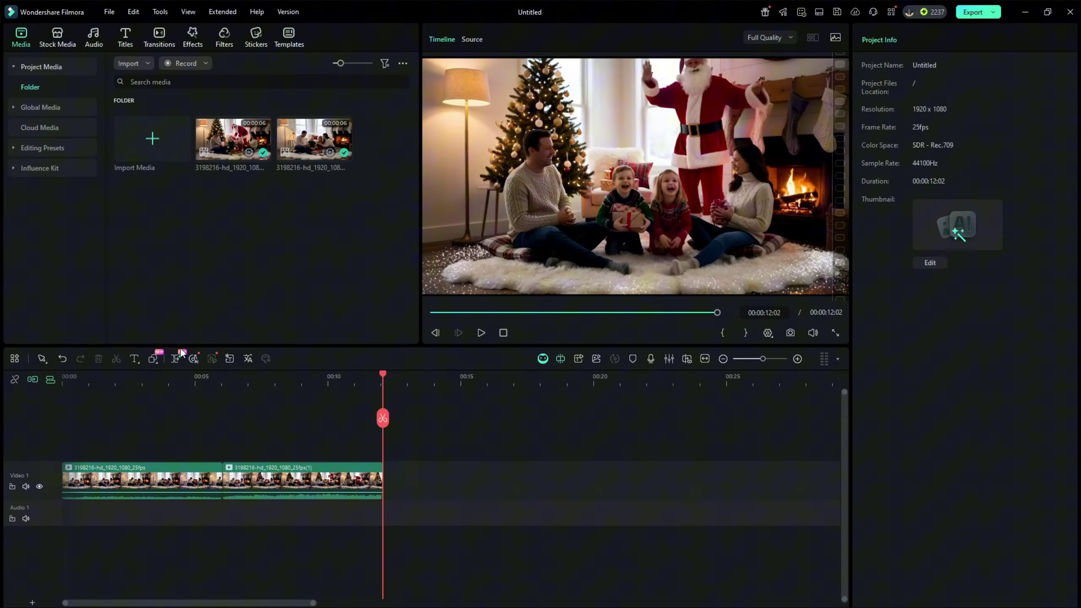
Add a second 8-second AI extension prompting kids saying bye as Santa leaves the scene
left_click(178, 357)
left_click_drag(383, 476, 632, 494)
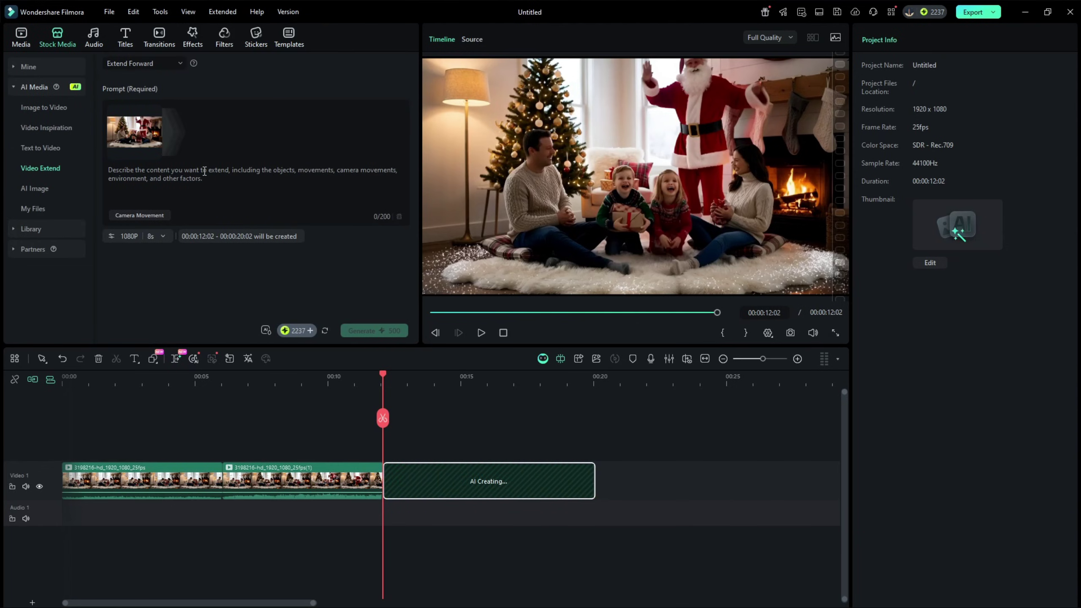
left_click(205, 171)
type("Kids aer")
type(" Happy, giving and saying bye to santa cla")
key("BackSpace")
key("BackSpace")
type("and santa claus moves out of the scene")
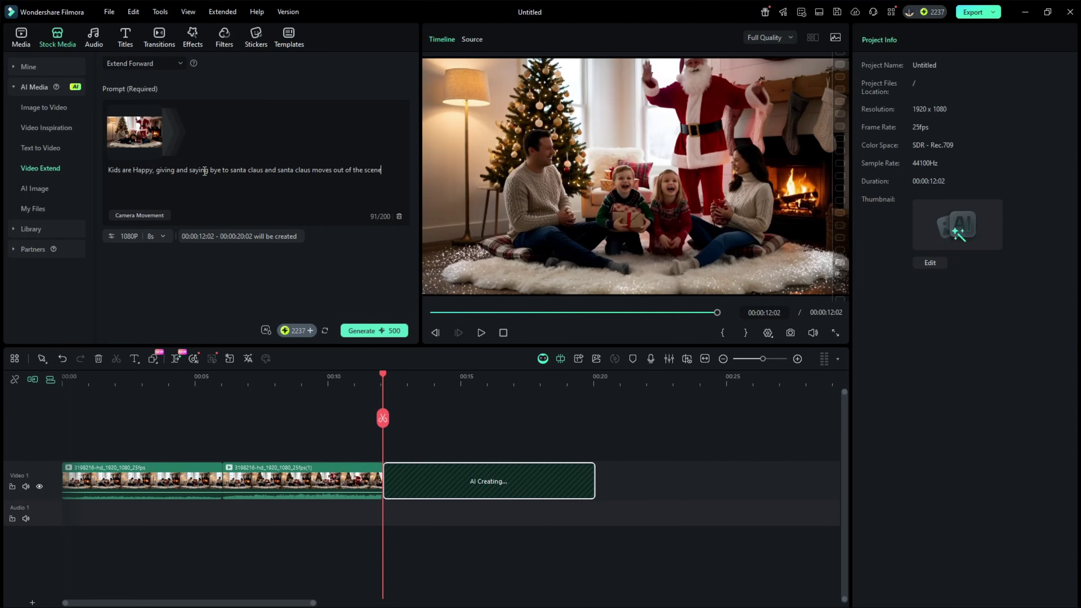